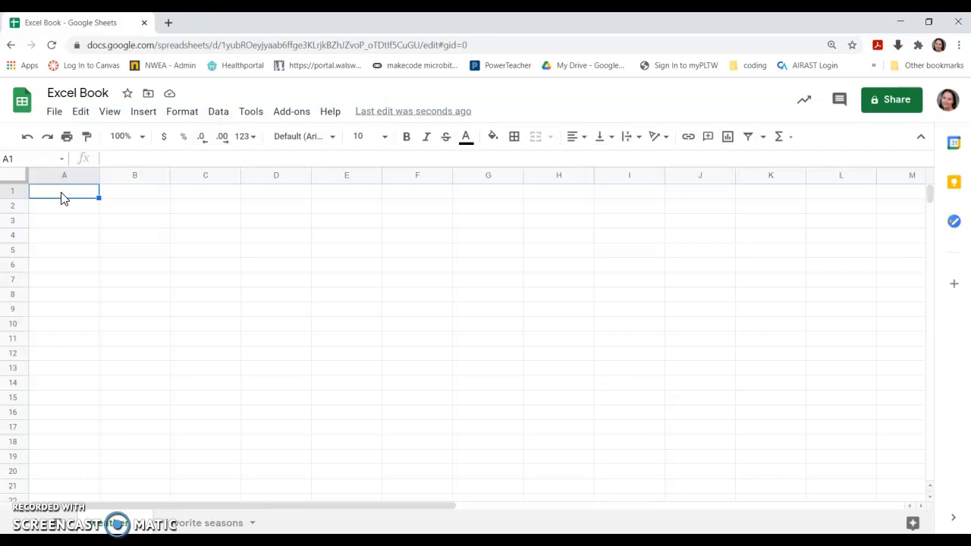
Autofill the months from January and February in A1:A2 down to A12, and clear the list
text(nuar)
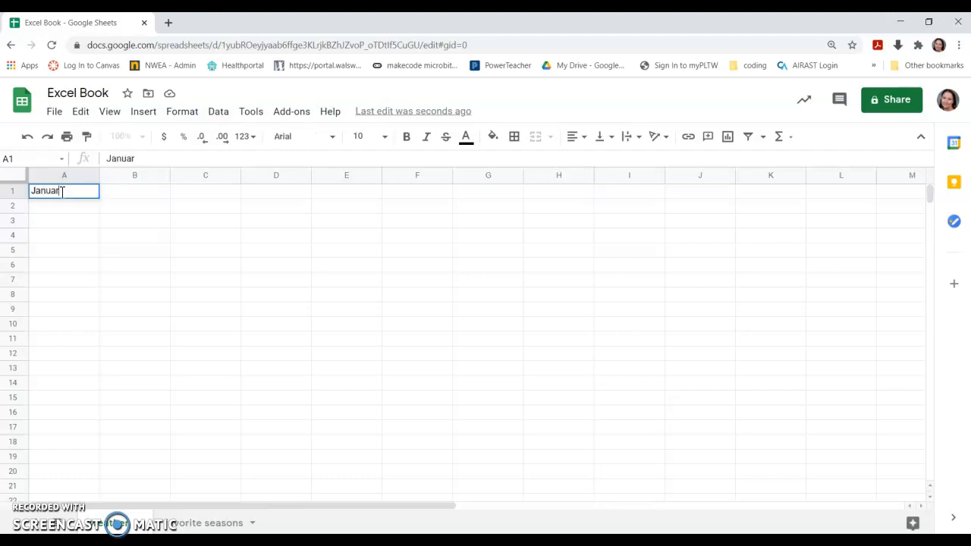
text(y)
key(Return)
text(February)
key(Return)
click(61, 192)
drag(61, 192, 104, 357)
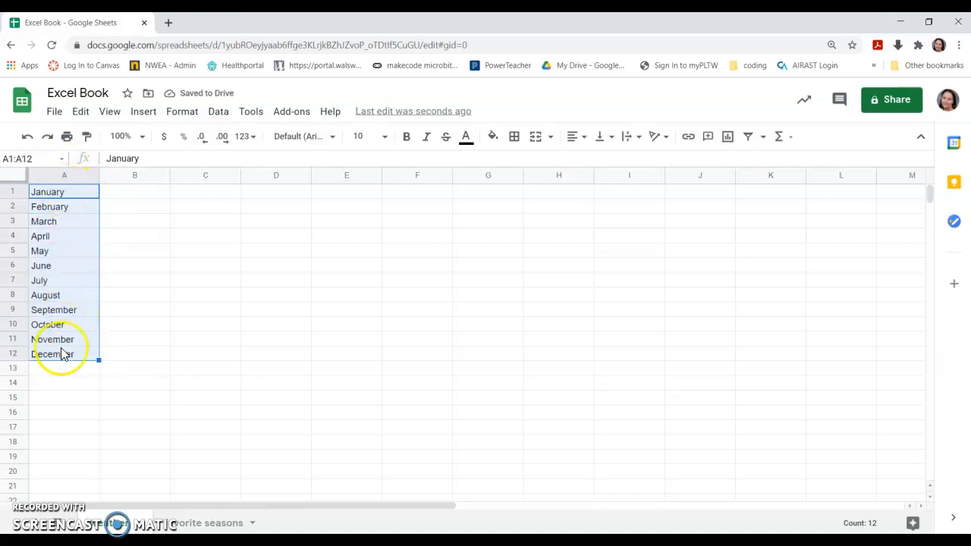
key(Delete)
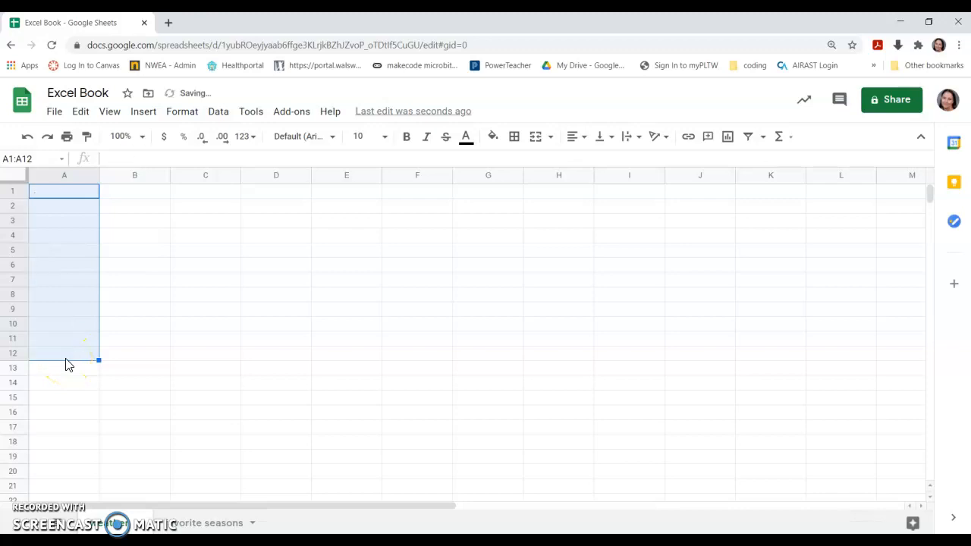
Enter monday and tuesday in A1 and A2 and autofill the weekdays down to A20
text(monday)
key(Return)
text(tuesdays)
key(Return)
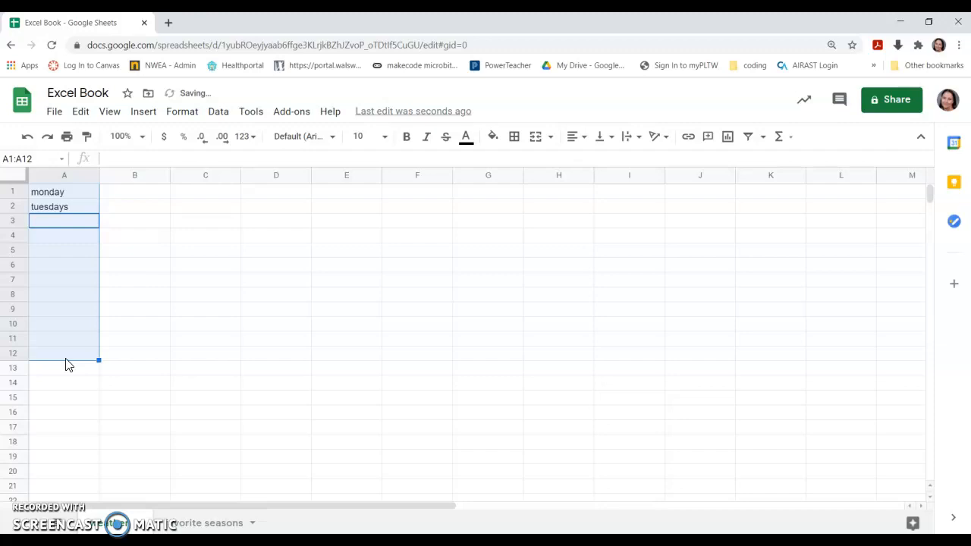
key(Up)
text(tue)
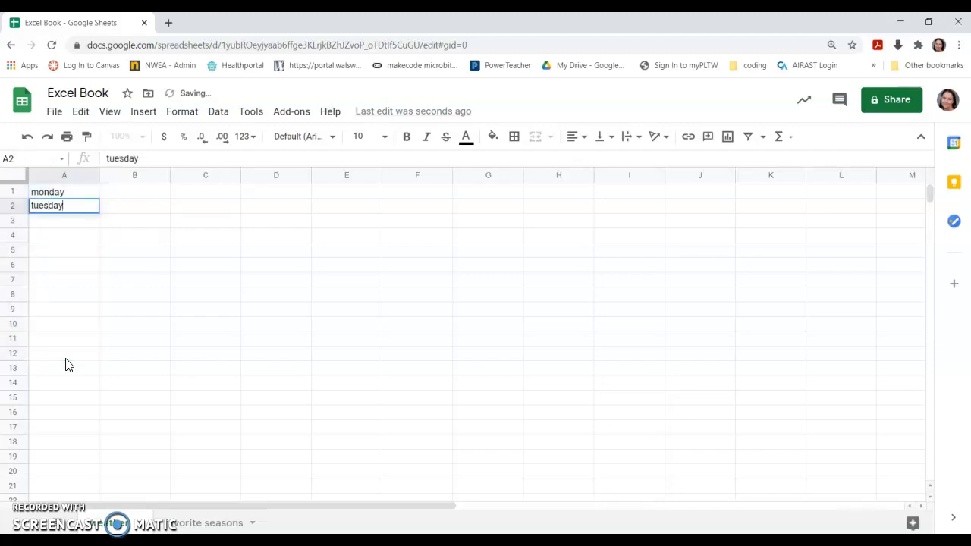
key(Return)
drag(61, 192, 99, 345)
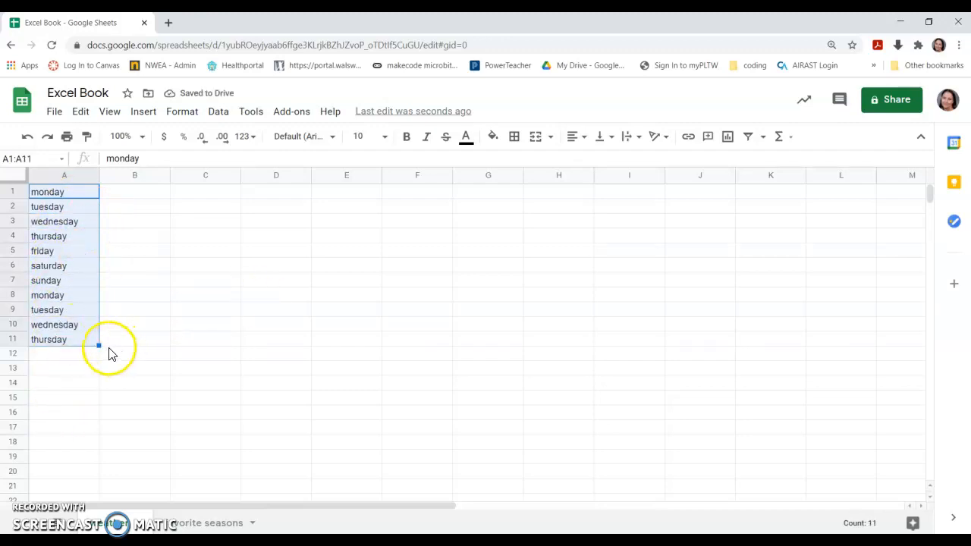
drag(99, 349, 113, 471)
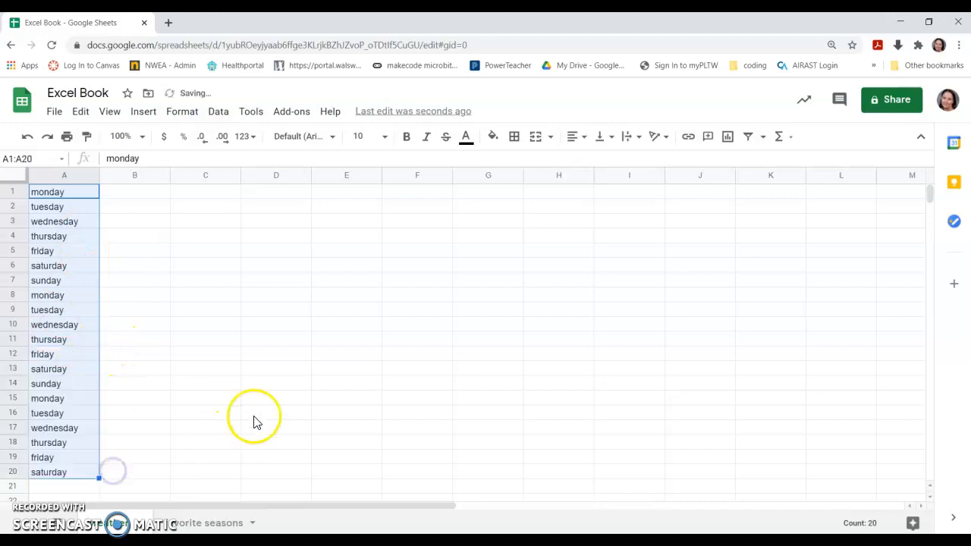
Clear the whole weekday list from column A, covering A1:A21
click(51, 194)
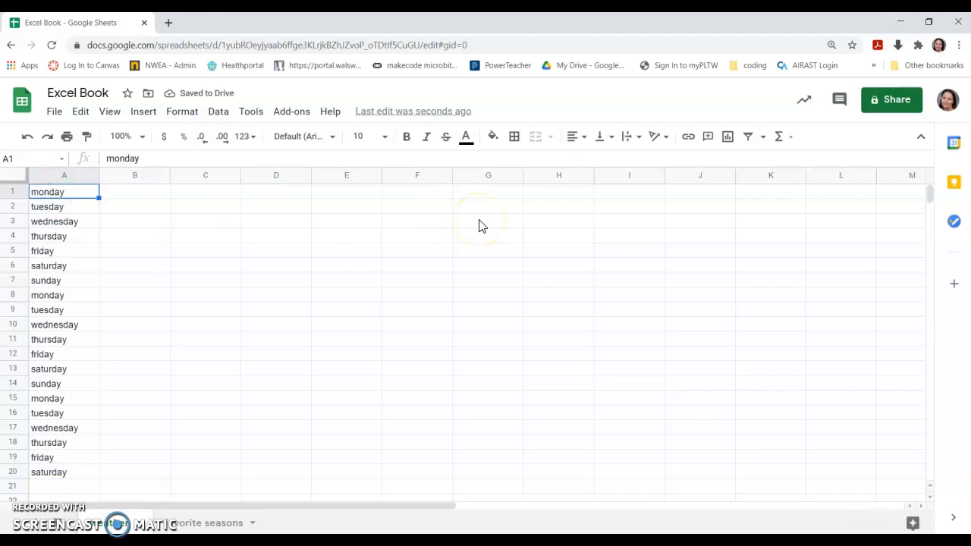
key(shift+Down)
key(shift+Down)
key(shift+Down)
key(shift+Down)
key(shift+Down)
key(shift+Down)
key(shift+Down)
key(shift+Down)
key(shift+Down)
key(shift+Down)
key(shift+Down)
key(shift+Down)
key(shift+Down)
key(shift+Down)
key(shift+Down)
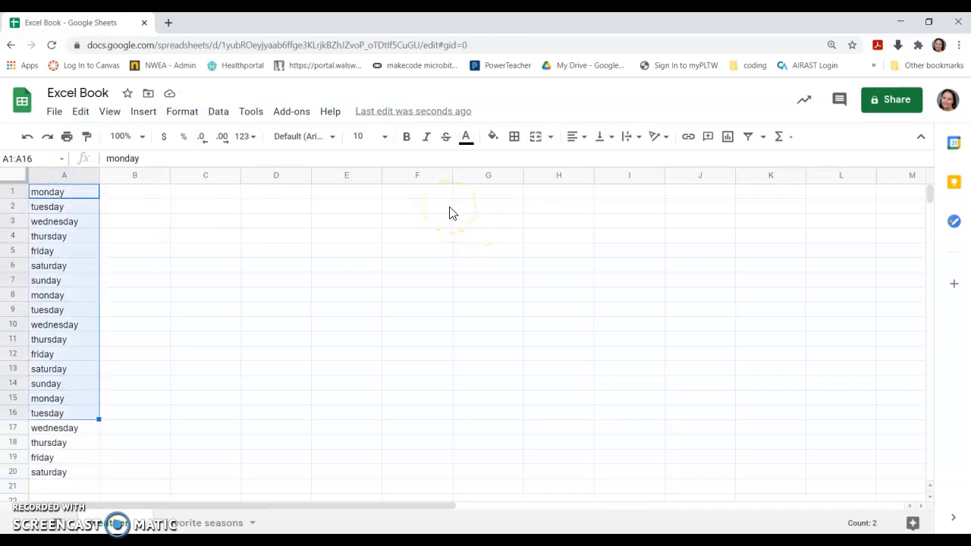
key(shift+Down)
key(shift+Down)
key(shift+Down)
key(shift+Down)
key(shift+Down)
key(Delete)
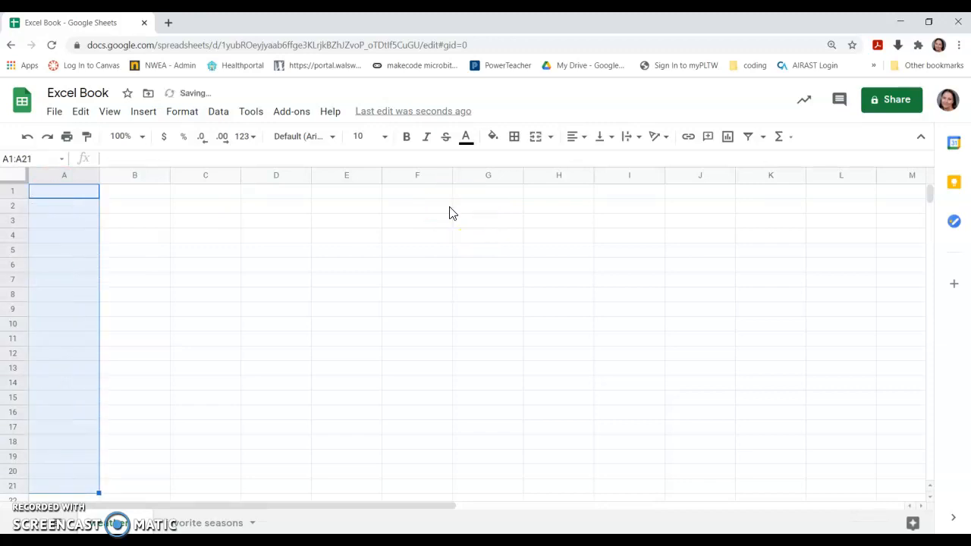
Enter the numbers 1 to 6 down column A from A1 and autofill the series to A16
click(73, 192)
text(1)
key(Return)
text(2)
key(Return)
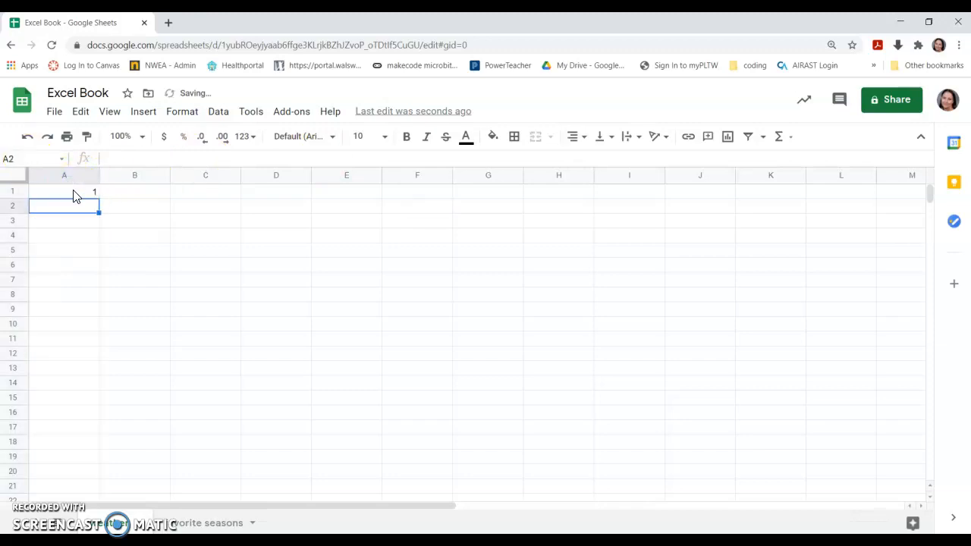
text(3)
key(Return)
text(4)
key(Return)
text(5)
key(Return)
text(6)
key(Return)
click(74, 192)
drag(74, 195, 96, 414)
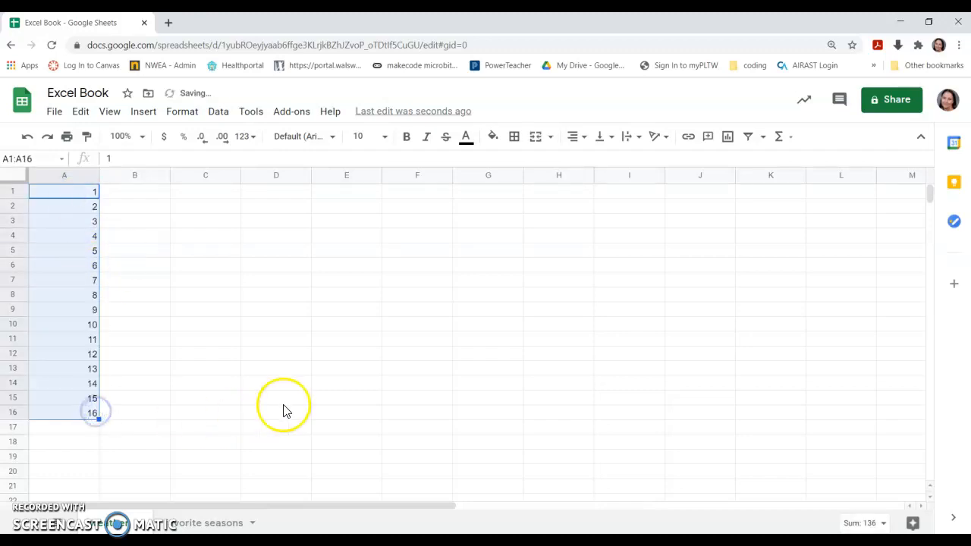
Clear the number series from A1:A16
click(92, 194)
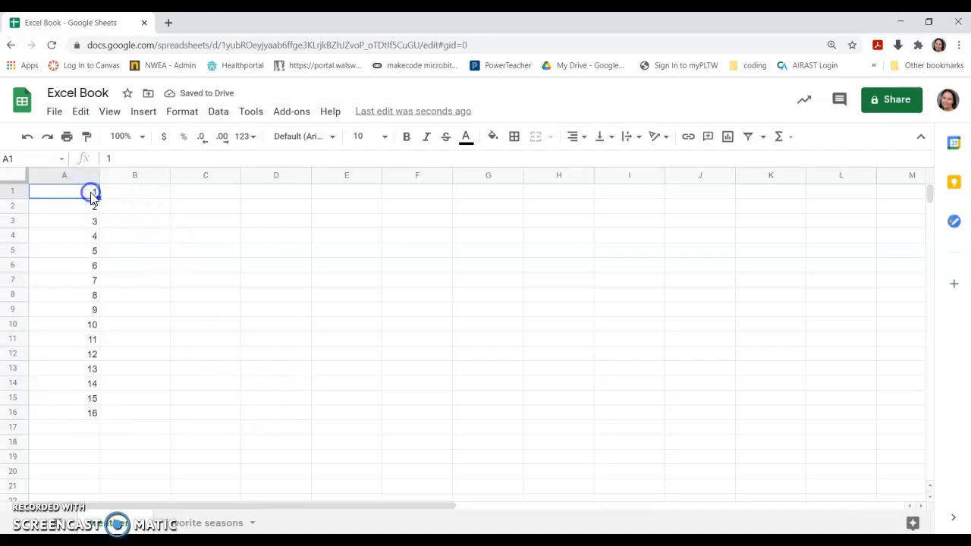
key(shift+Down)
key(shift+Down)
key(shift+Down)
key(shift+Down)
key(shift+Down)
key(shift+Down)
key(shift+Down)
key(shift+Down)
key(shift+Down)
key(shift+Down)
key(shift+Down)
key(shift+Down)
key(shift+Down)
key(shift+Down)
key(shift+Down)
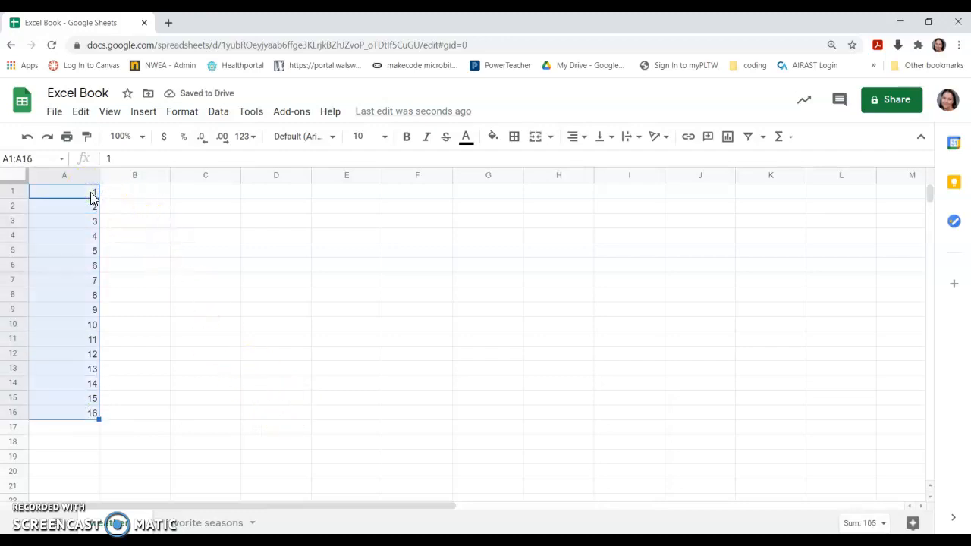
key(Delete)
Enter 1, 2 and 3 in B1:B3, autofill the series down to B11, and clear the filled cells
key(Right)
text(1)
key(Return)
text(2)
key(Return)
text(3)
click(127, 197)
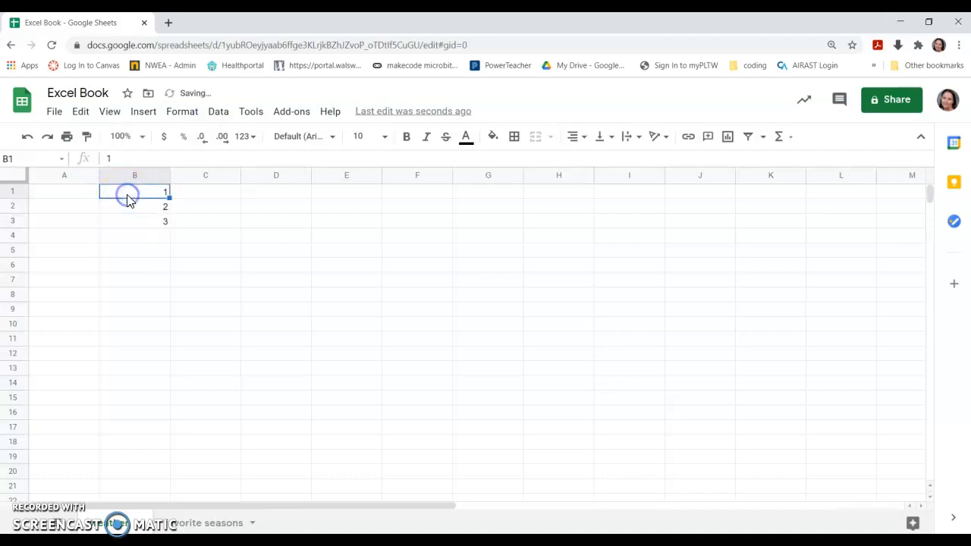
key(shift+Down)
key(shift+Down)
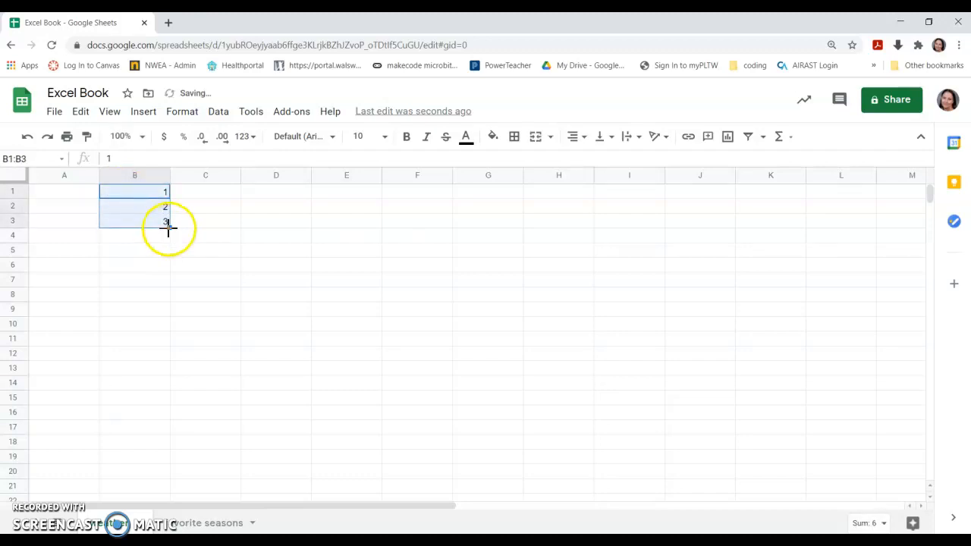
drag(168, 226, 167, 338)
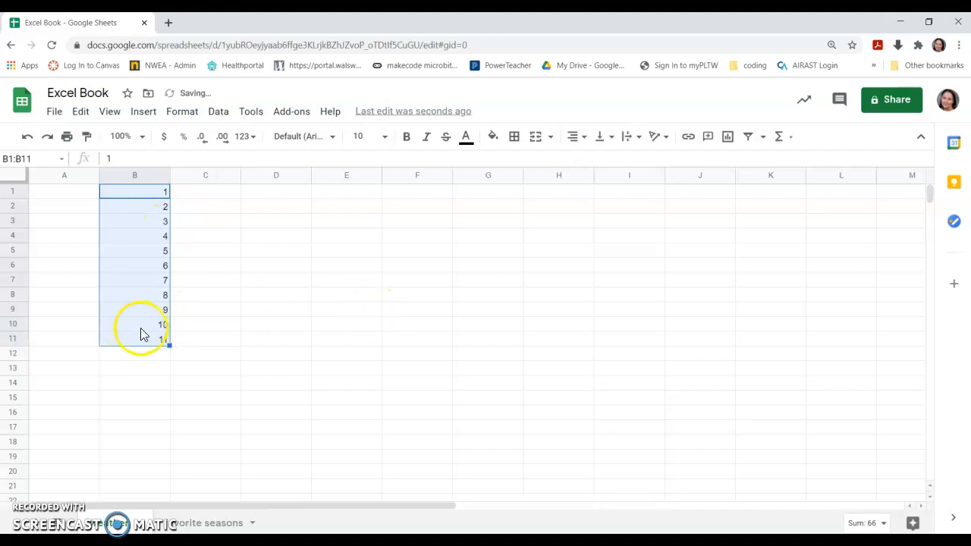
key(Delete)
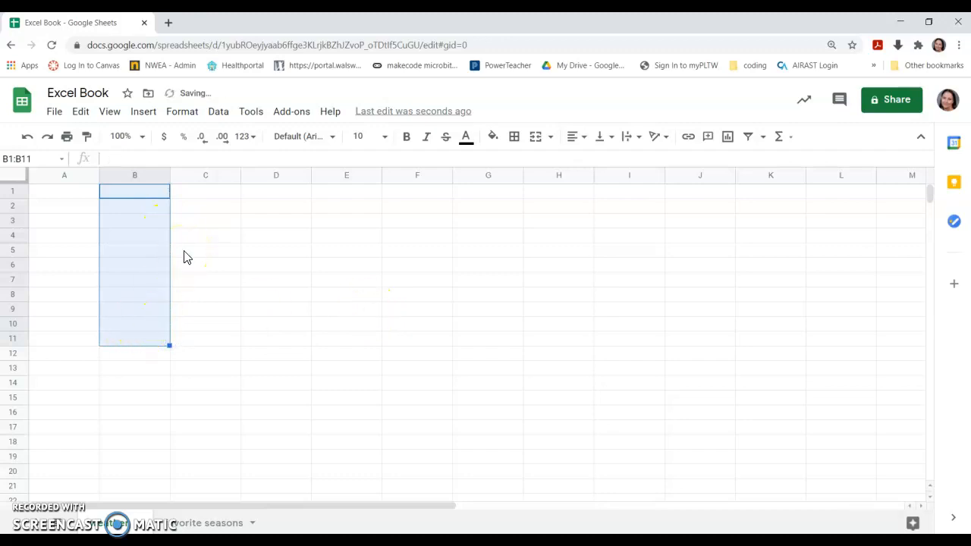
Autofill a single 1 from A1 down to A9, and clear the filled cells
click(81, 195)
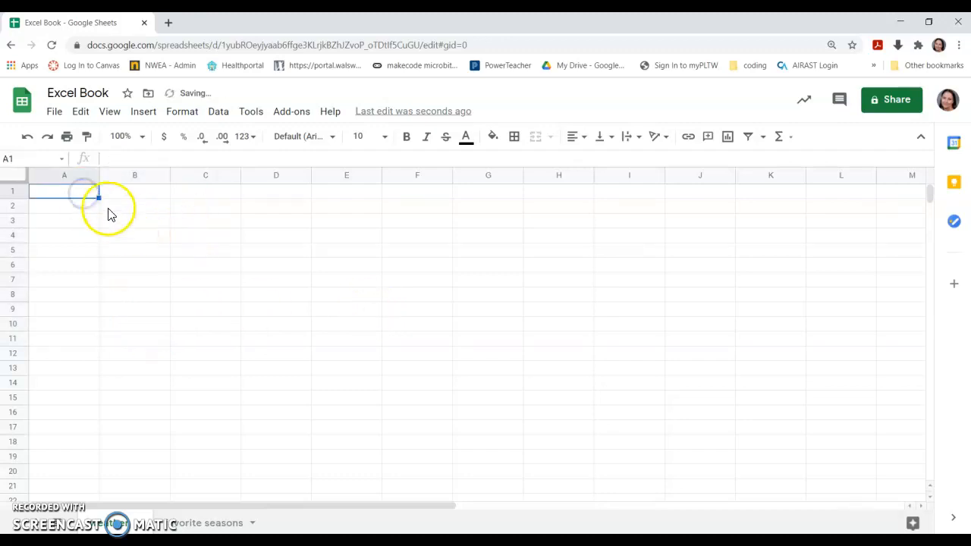
text(1)
key(Return)
click(80, 194)
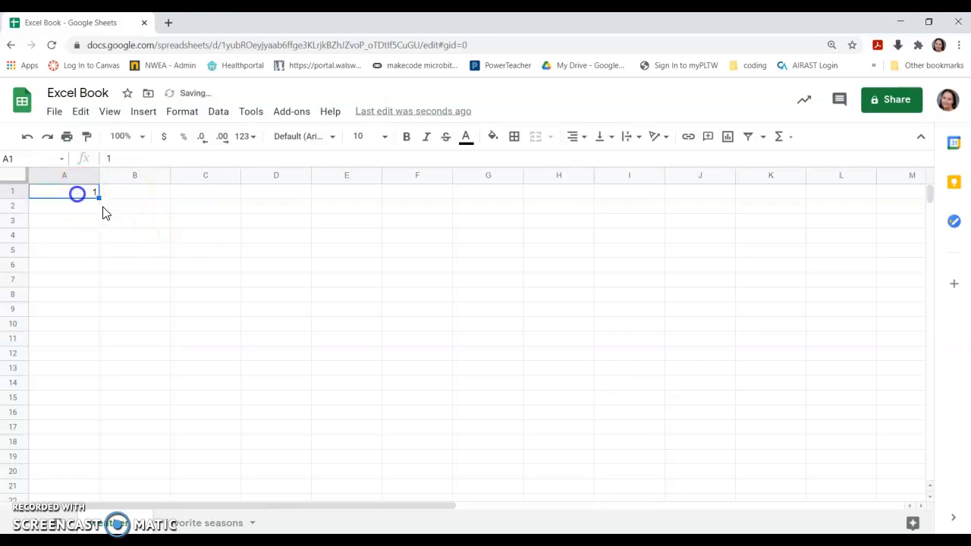
drag(99, 199, 100, 311)
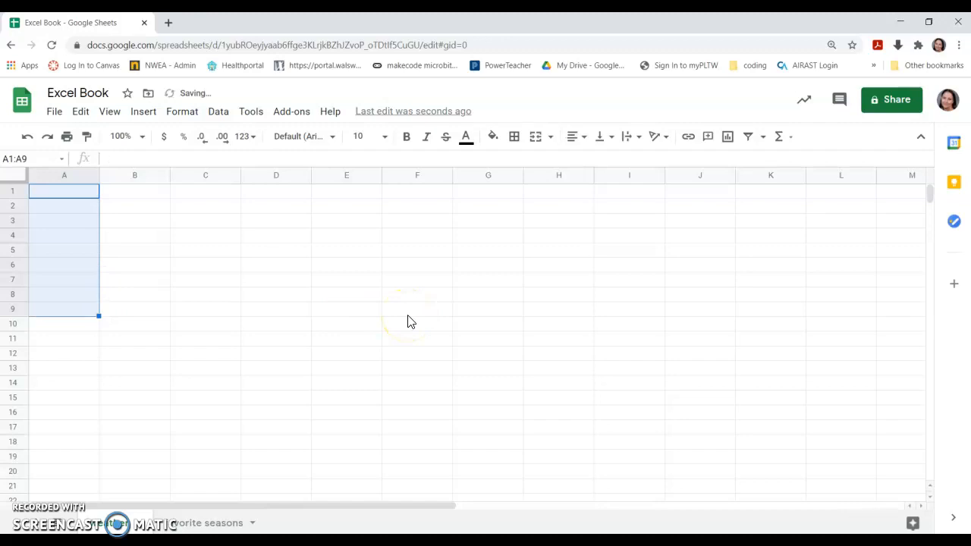
key(Delete)
click(277, 352)
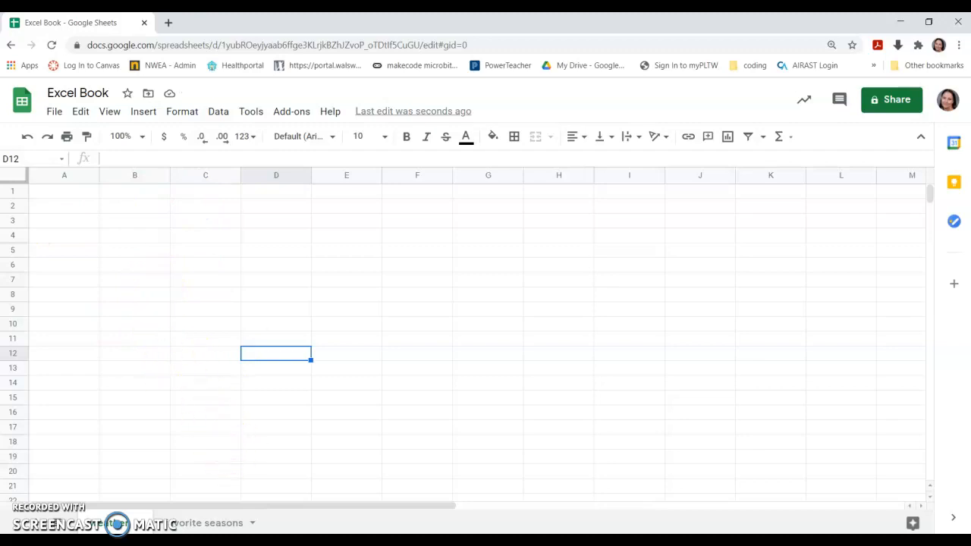
Open the column chart on the favorite seasons sheet in the chart editor
click(197, 523)
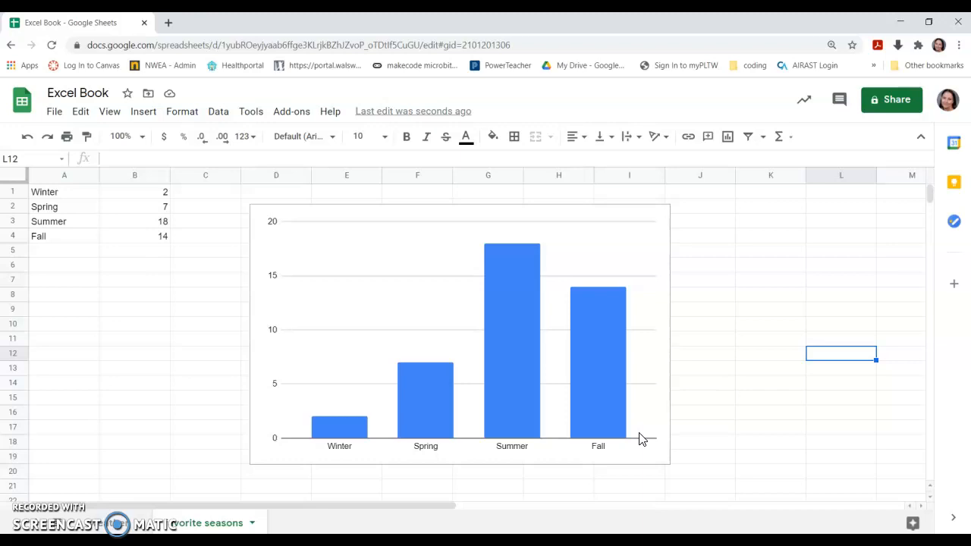
double_click(636, 216)
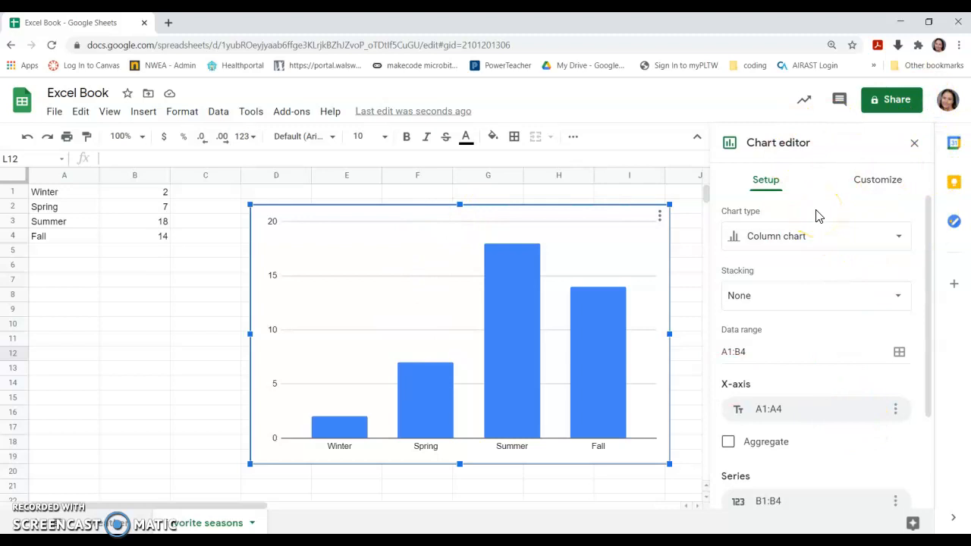
Examine the chart's available chart types, stacking choices, data range, axis and series settings
click(816, 241)
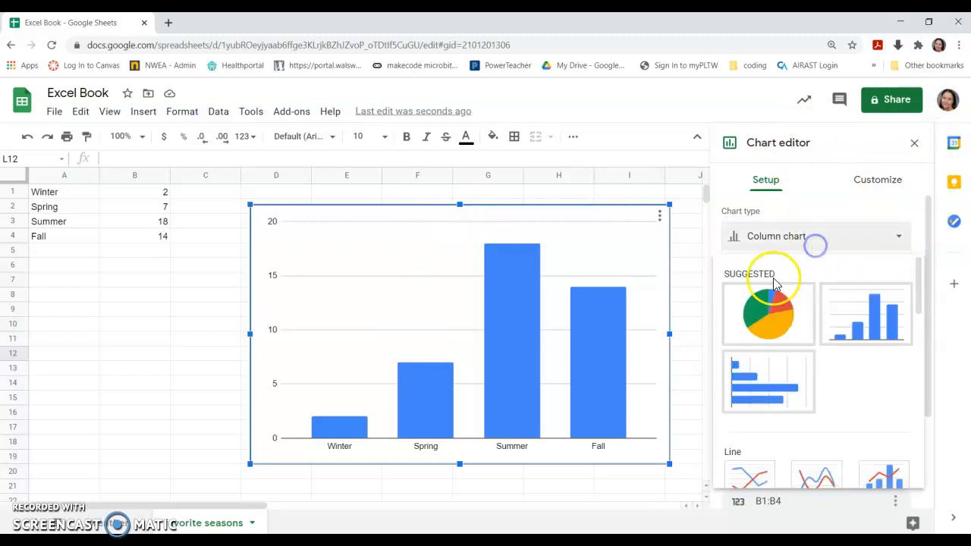
scroll(791, 425, down, 6)
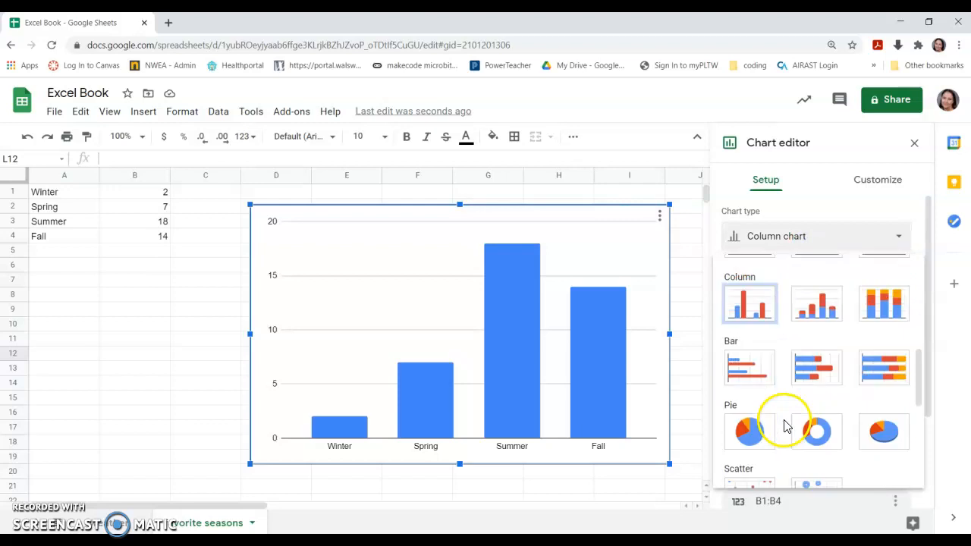
click(752, 274)
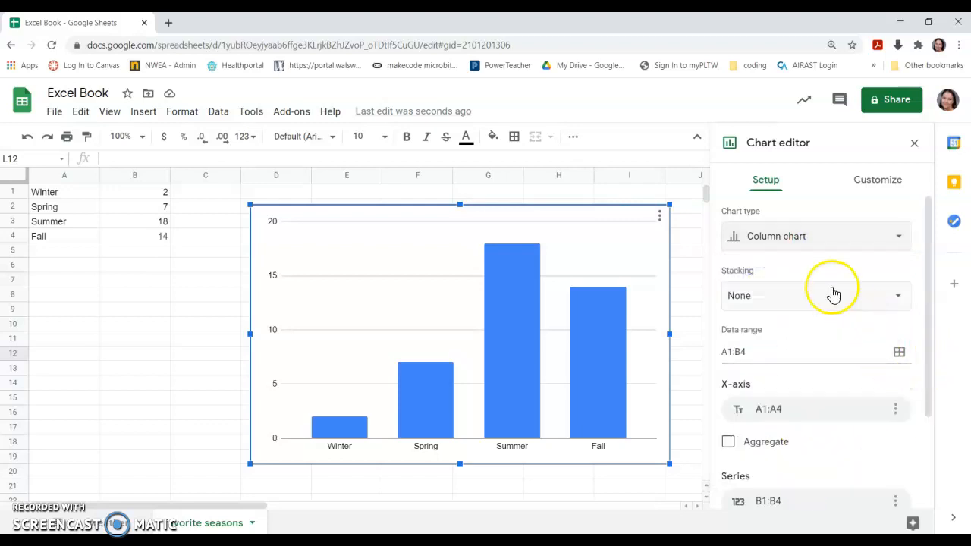
click(755, 294)
click(789, 269)
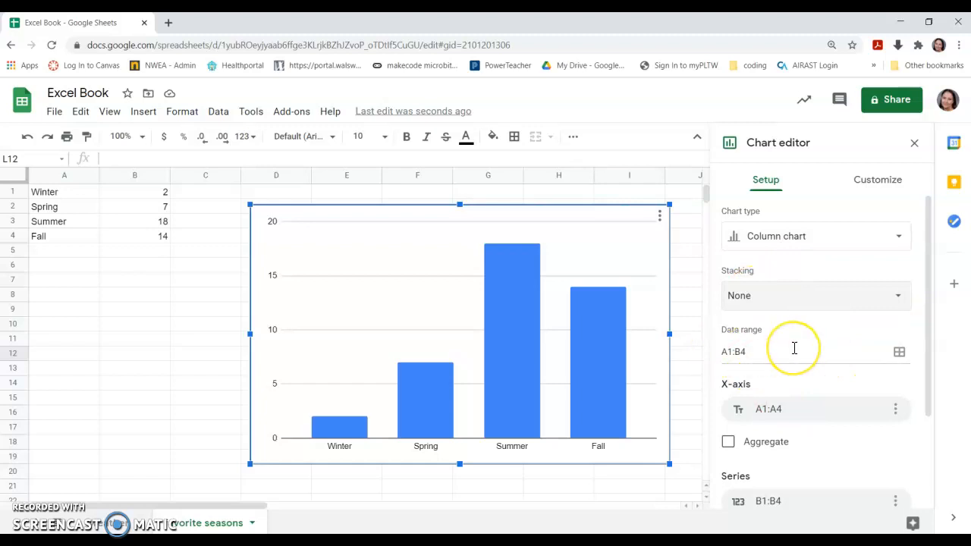
scroll(795, 347, down, 2)
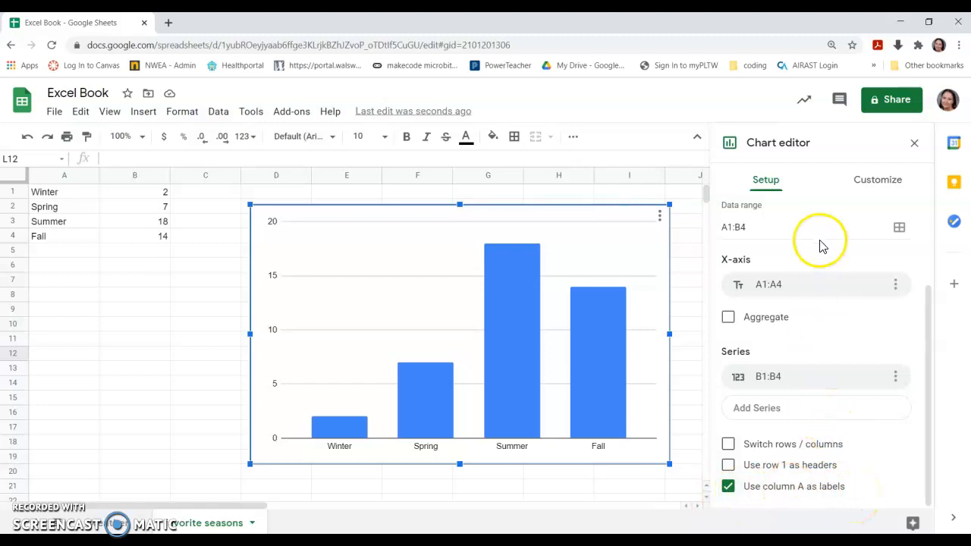
scroll(823, 273, up, 3)
Try the 3D chart style on the seasons column chart and turn it off again
click(876, 185)
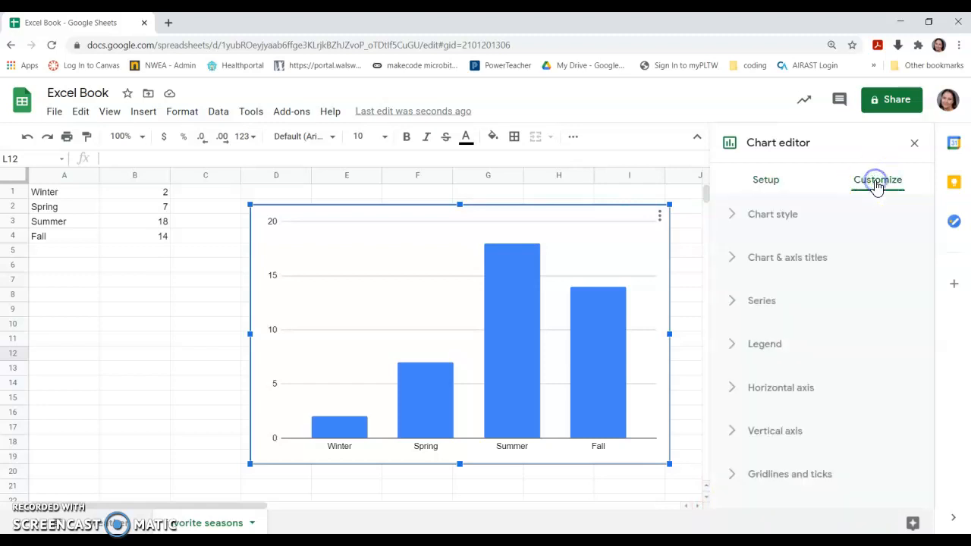
click(732, 222)
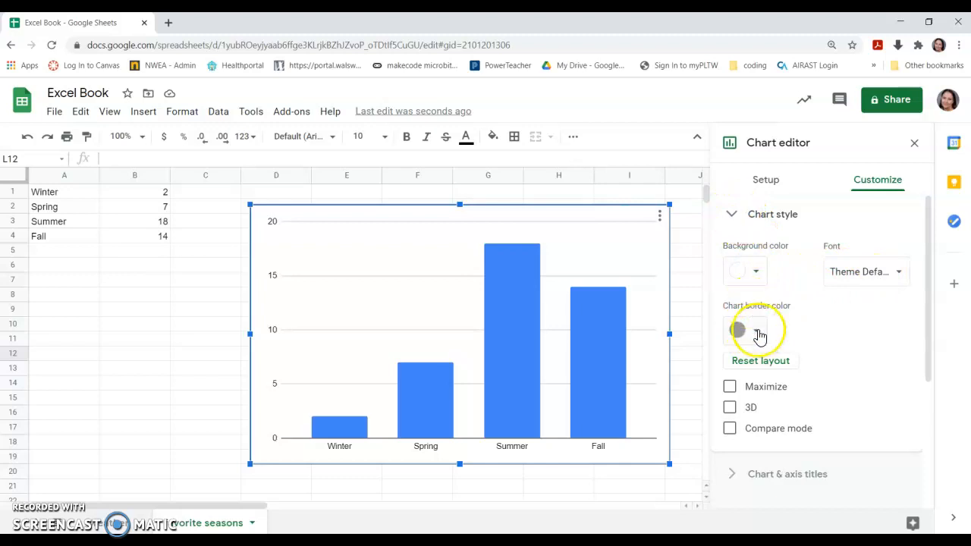
scroll(760, 336, down, 2)
click(730, 345)
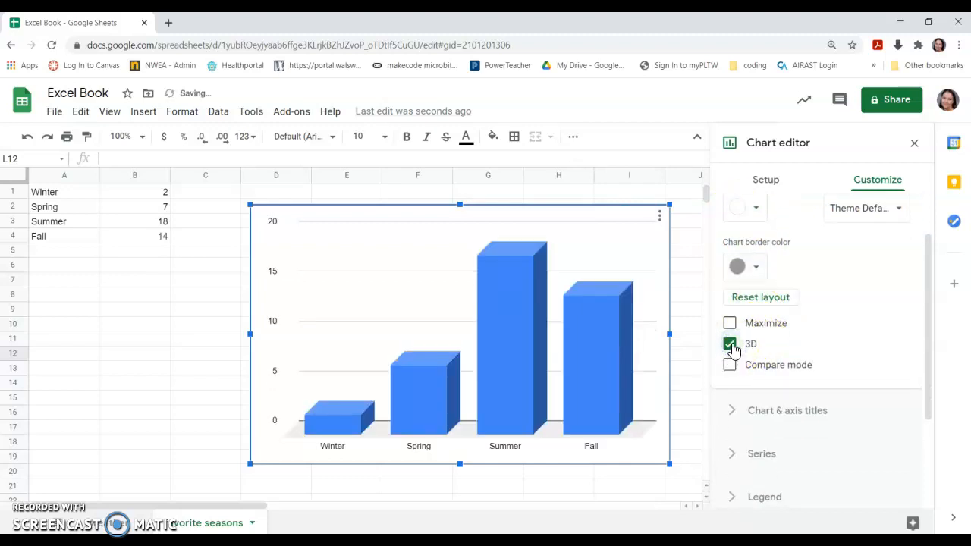
click(730, 346)
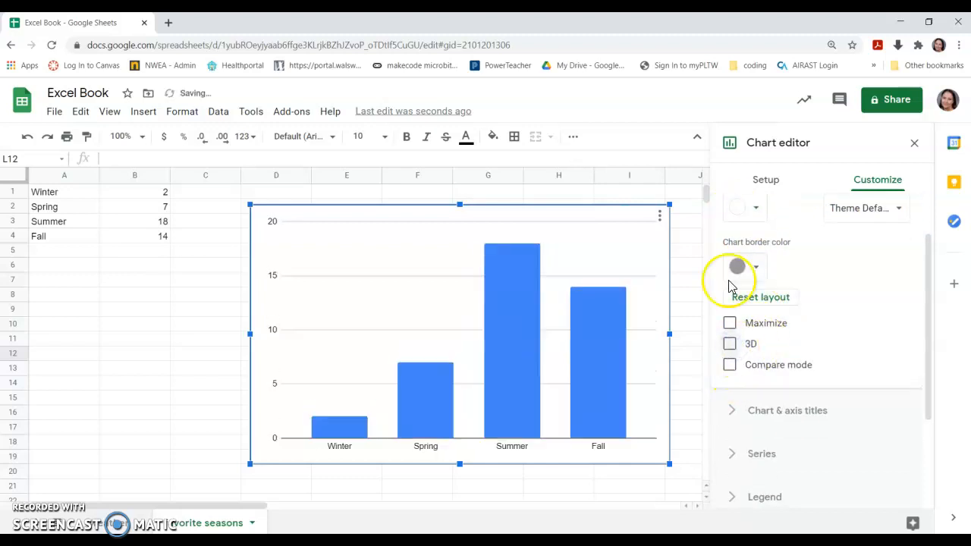
Title the seasons chart with the class owner's surname followed by "WT 2020 Favorite Season"
scroll(758, 288, up, 2)
click(737, 217)
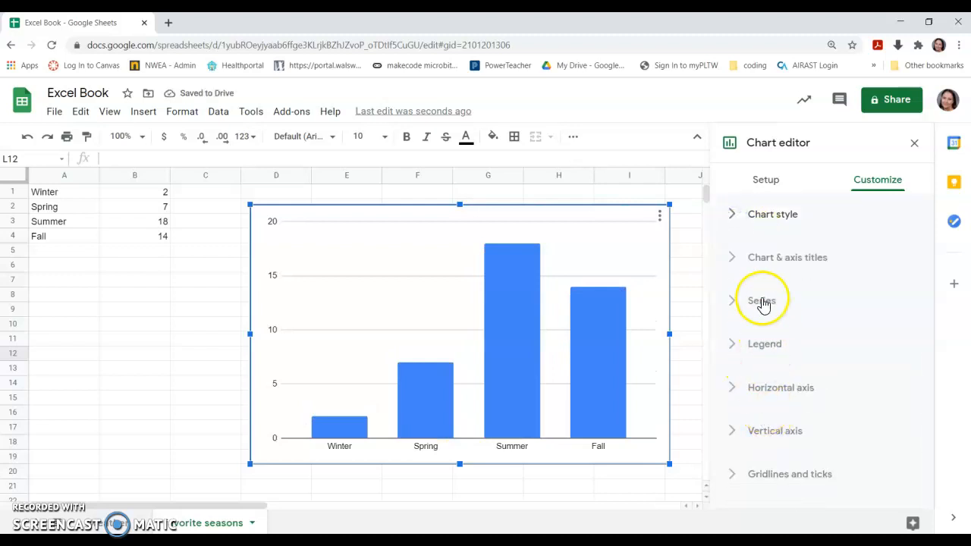
click(764, 262)
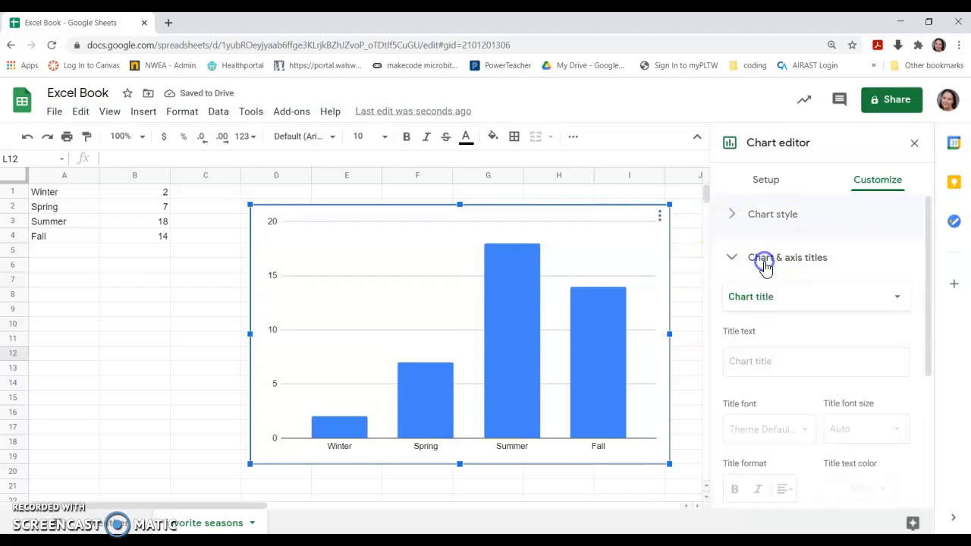
click(806, 300)
click(806, 302)
click(787, 355)
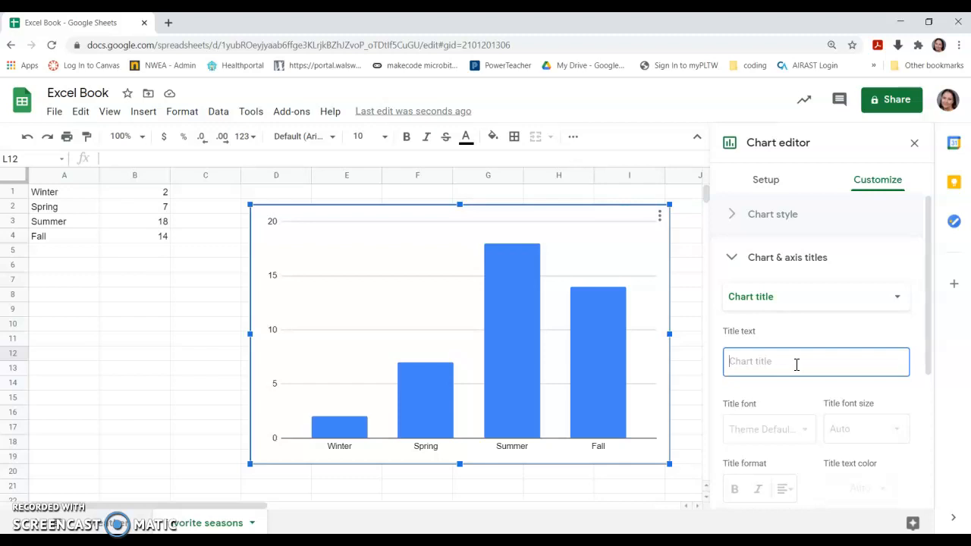
text(Hubler WT 2020 Favorite Sea)
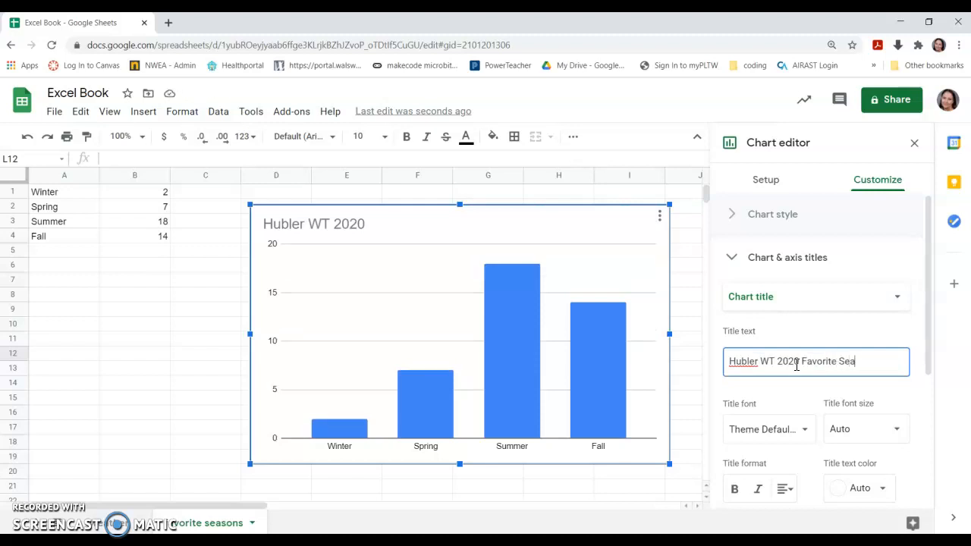
text(son)
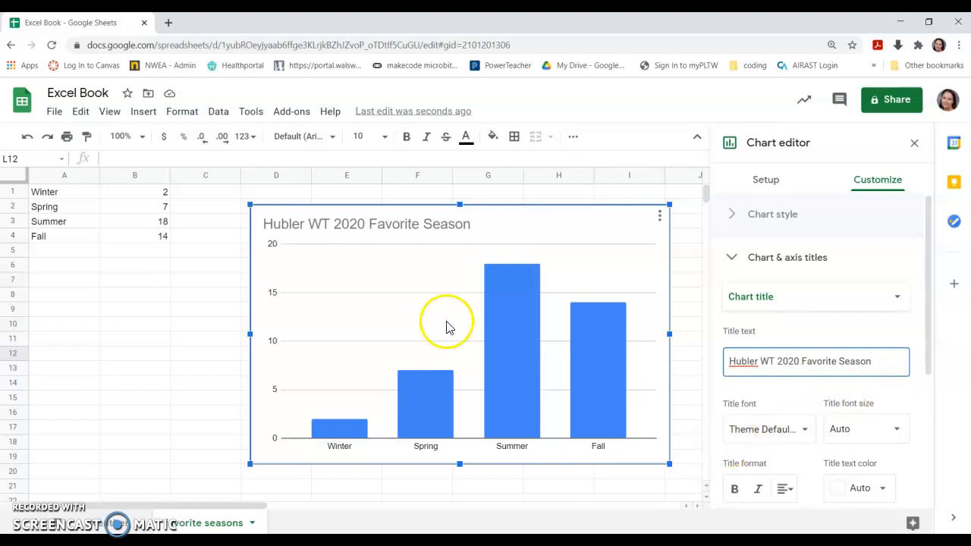
Format the chart title in the Wide font at size 30
click(784, 429)
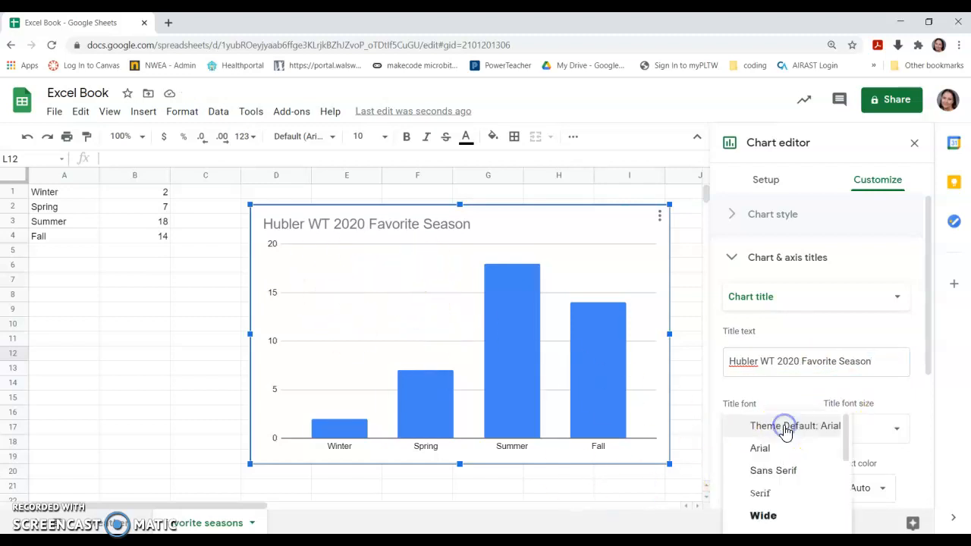
scroll(784, 481, down, 1)
click(781, 453)
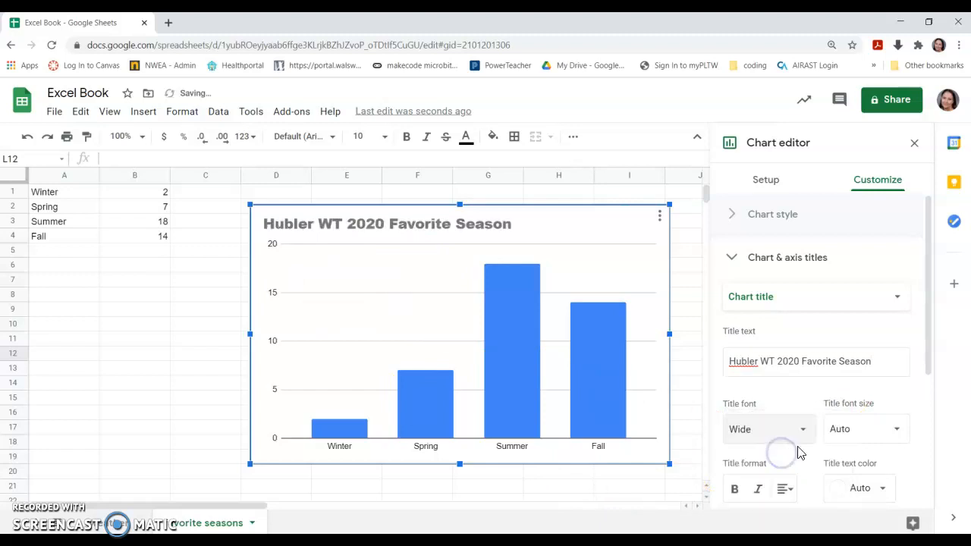
click(883, 430)
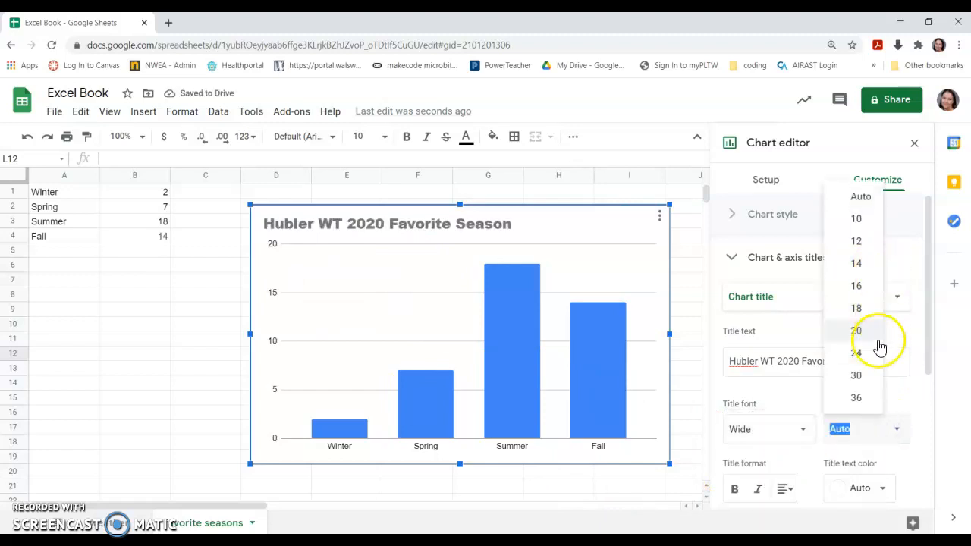
click(864, 375)
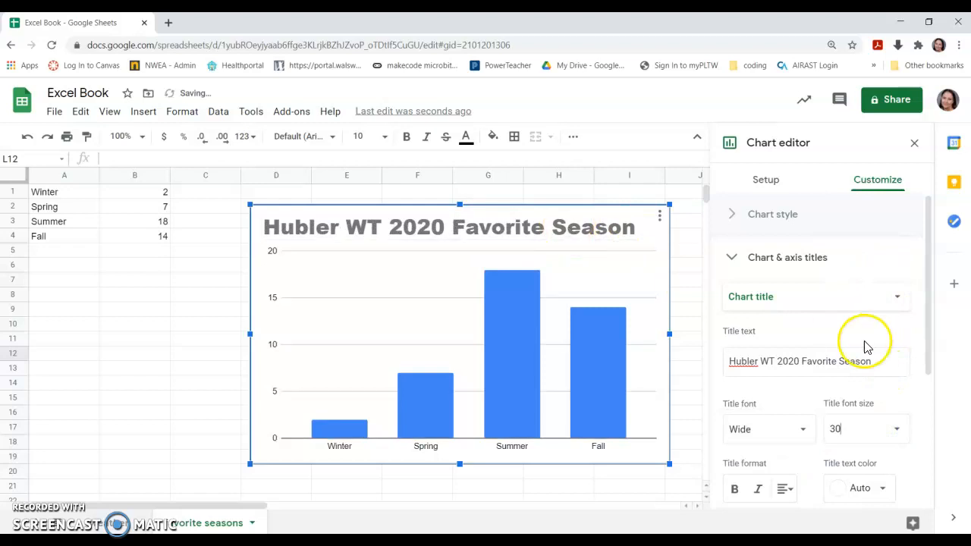
Add the horizontal axis title "Seasons" to the chart
scroll(853, 384, down, 2)
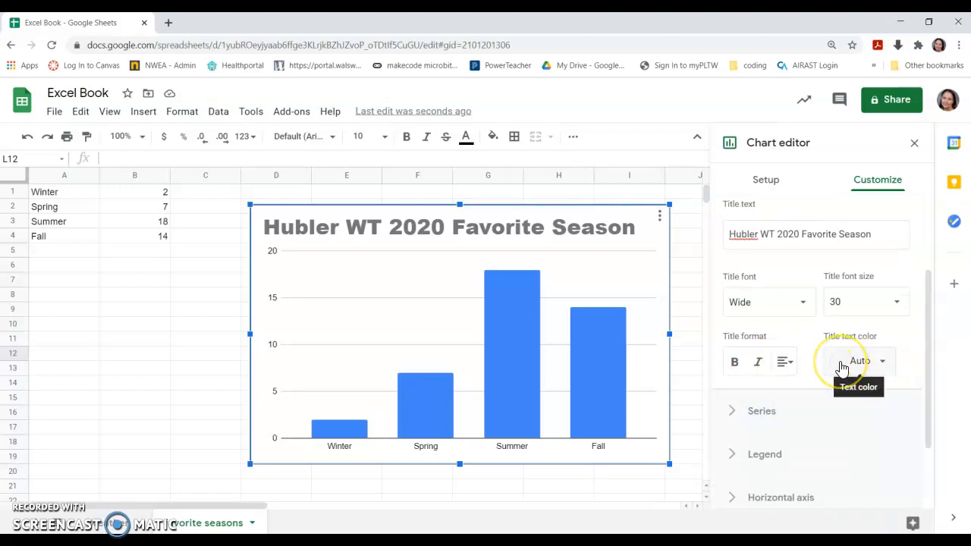
scroll(842, 368, up, 2)
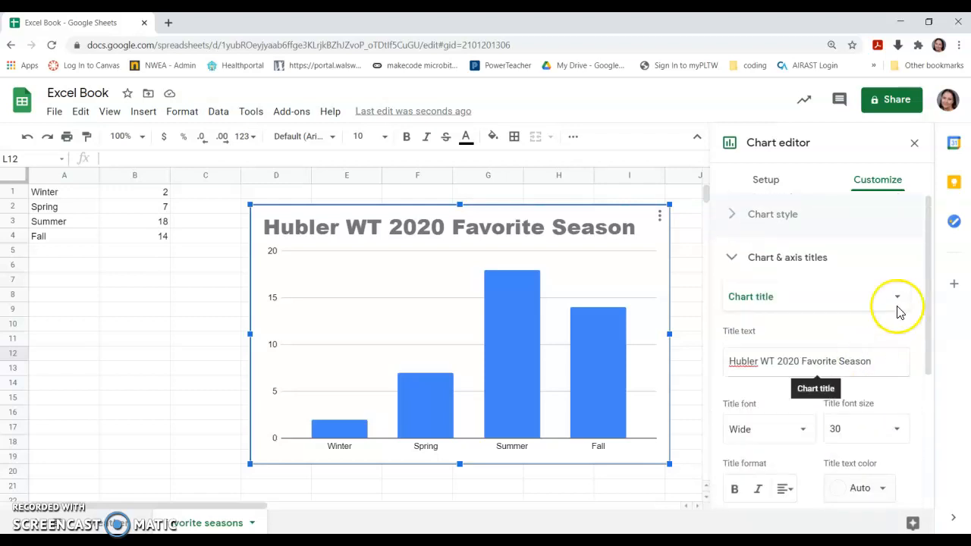
click(781, 301)
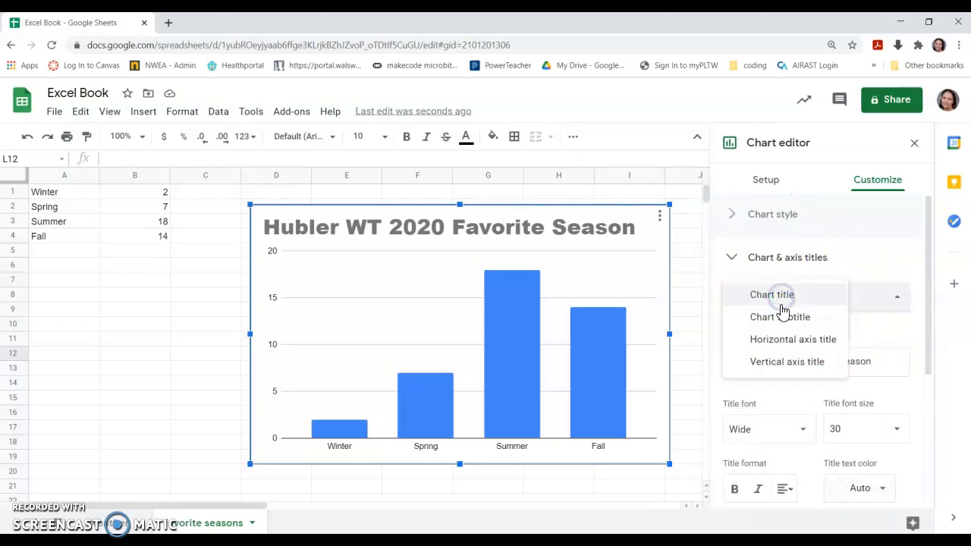
click(783, 341)
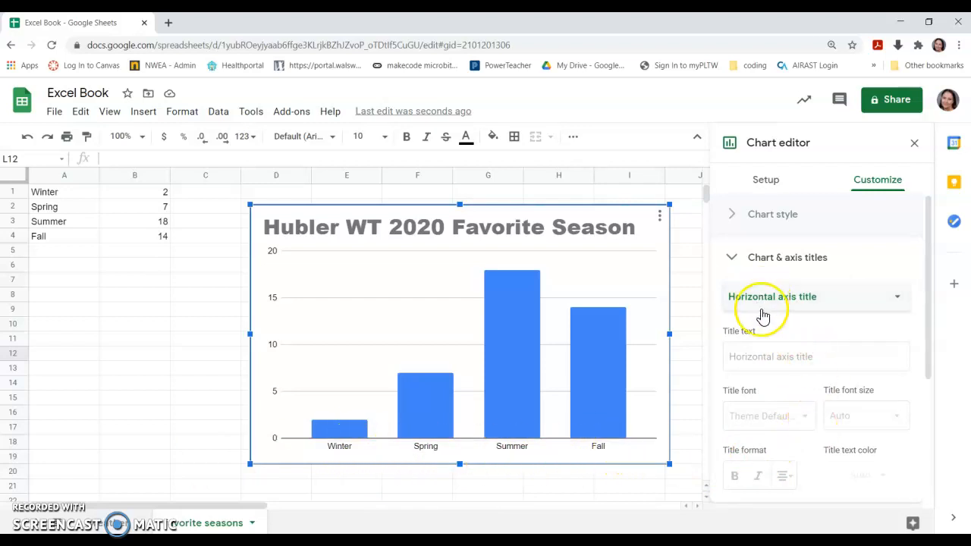
click(759, 353)
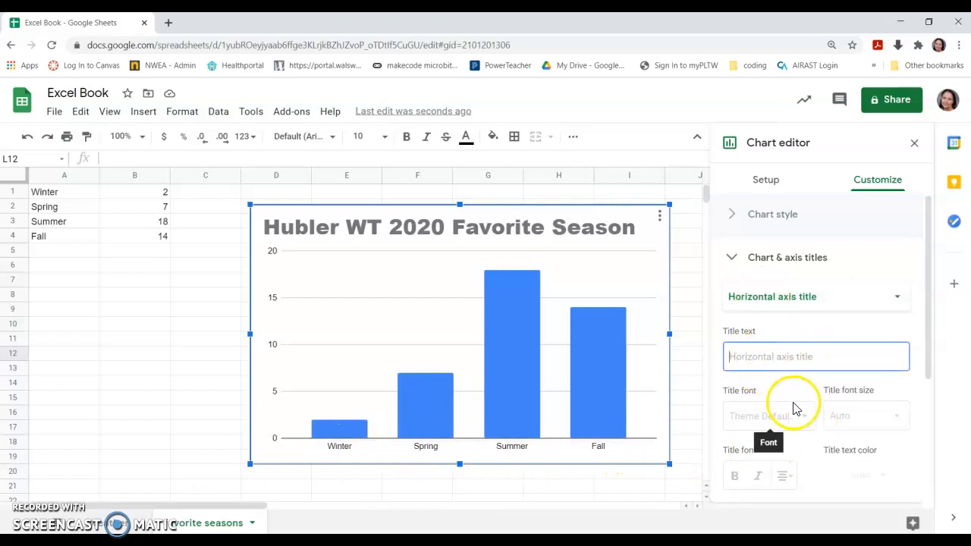
text(Sea)
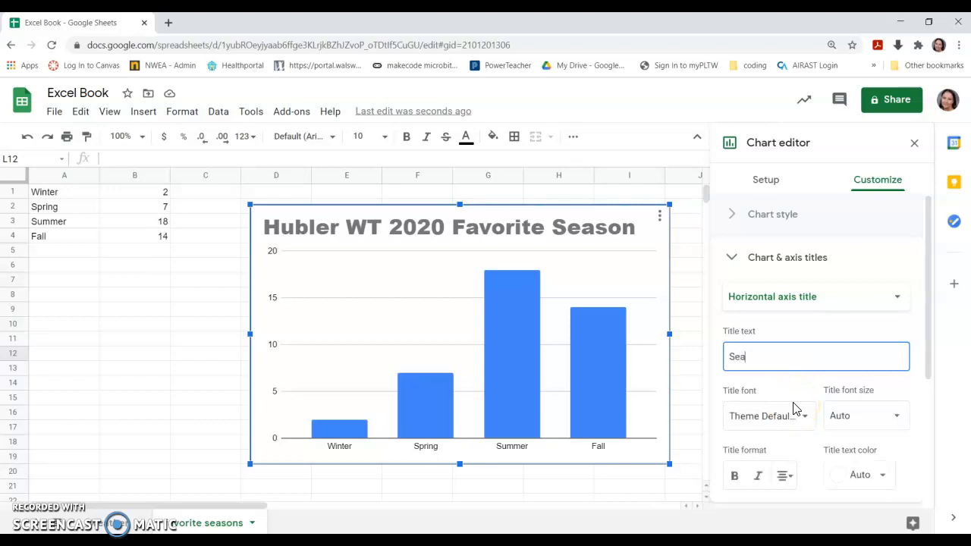
Add the vertical axis title "Students Who Chose" to the chart and close the chart editor
click(815, 307)
click(813, 319)
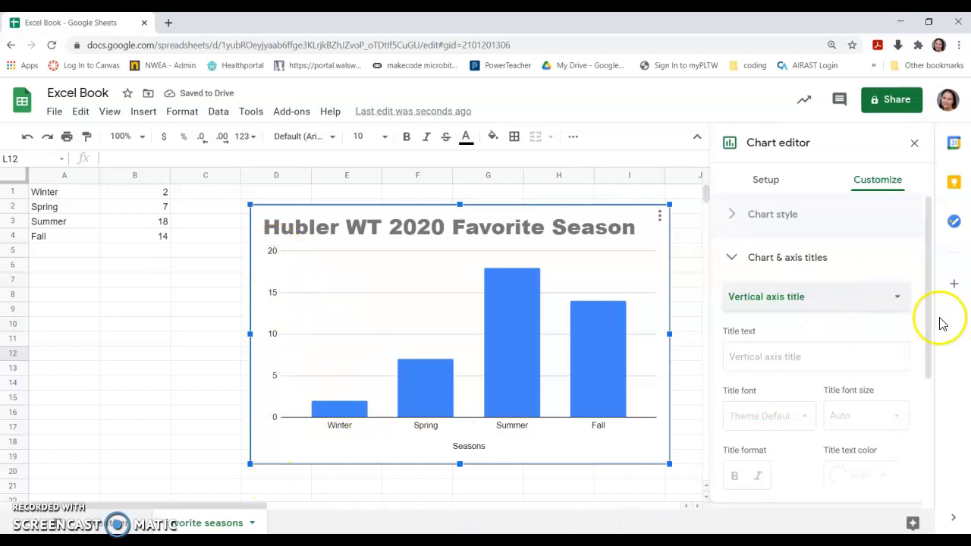
click(809, 360)
text(Students Choic)
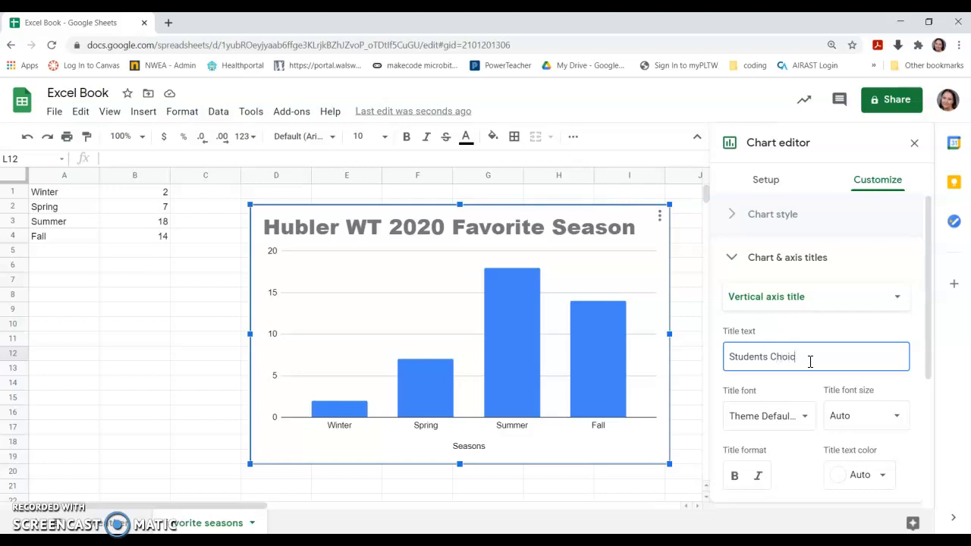
key(BackSpace)
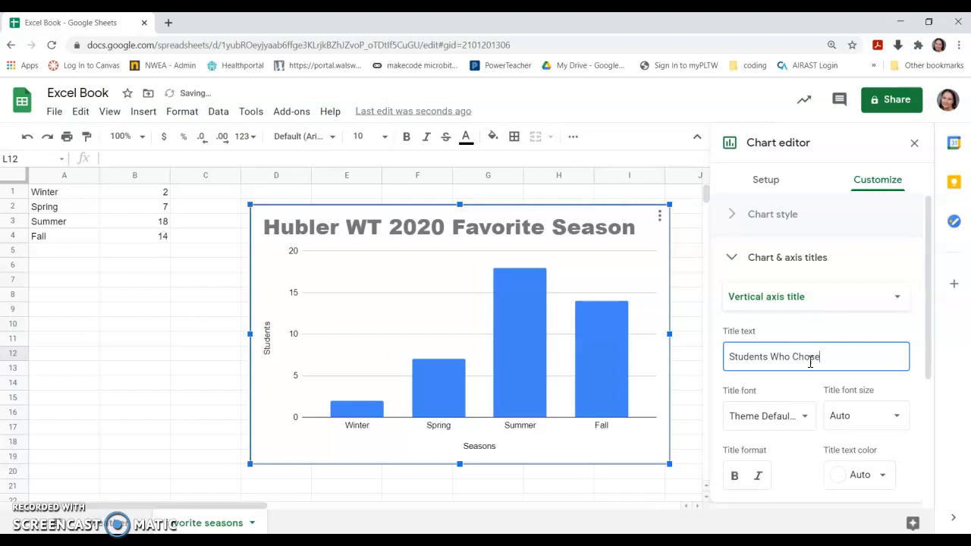
click(804, 378)
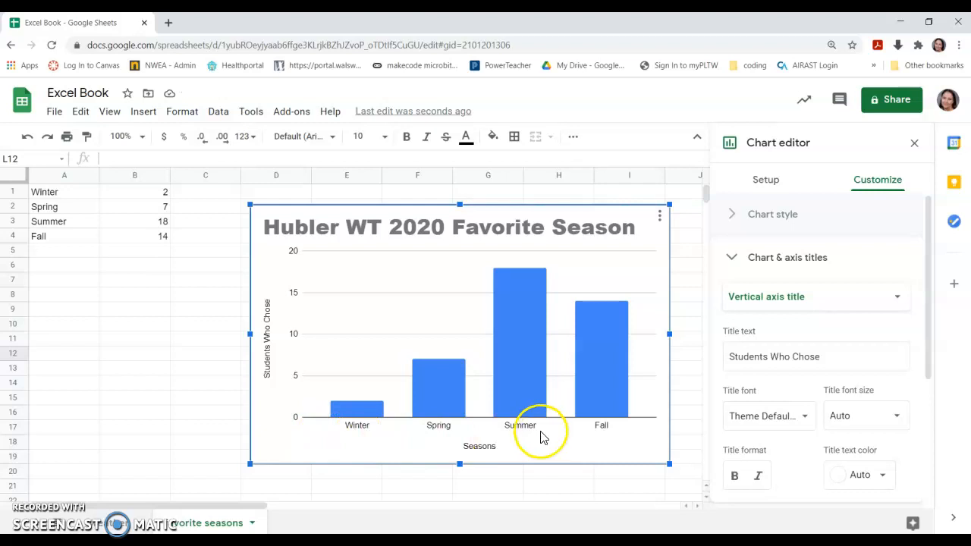
click(914, 142)
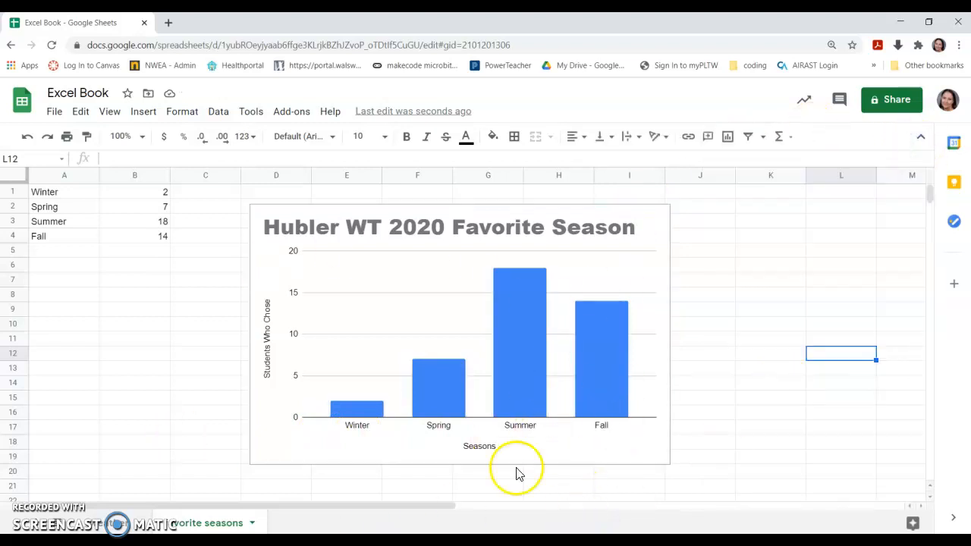